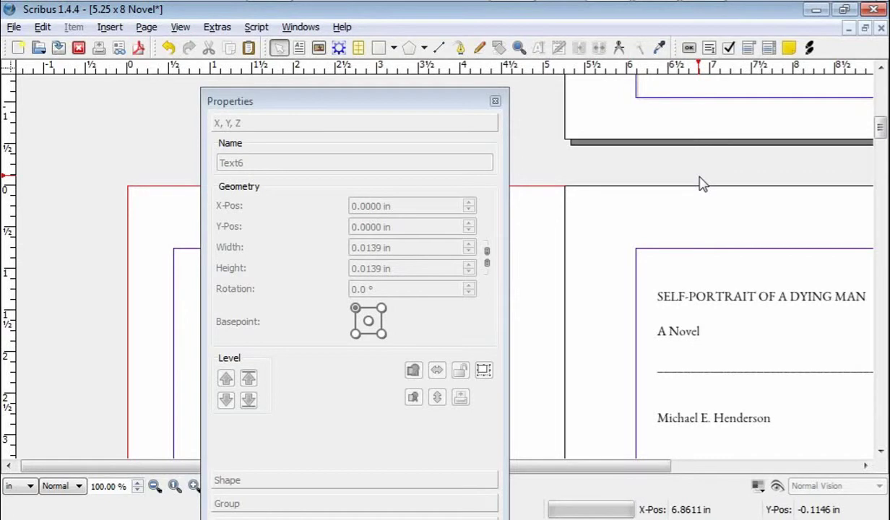
Drag the Properties palette off the page content, then close it
left_click(95, 146)
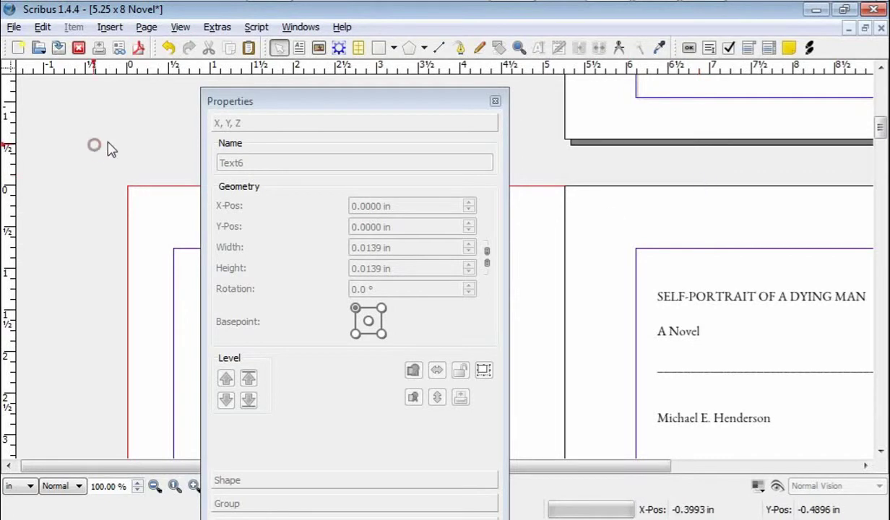
left_click(392, 101)
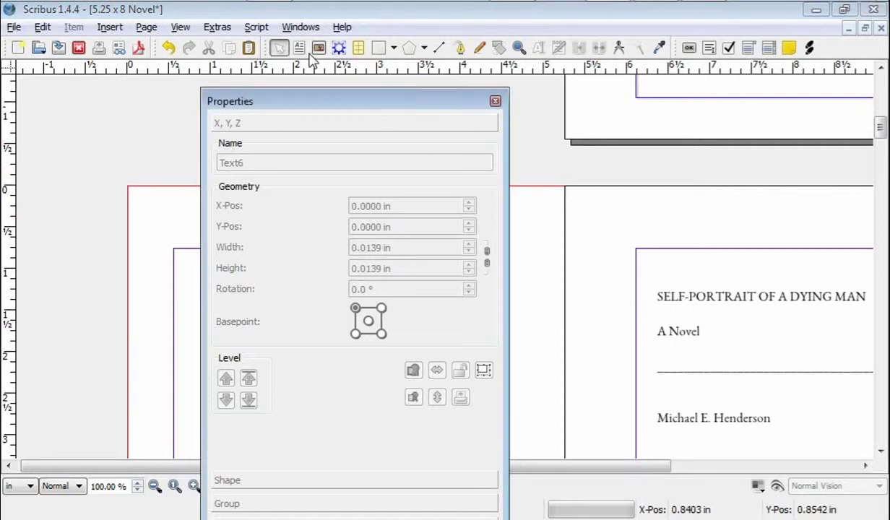
left_click_drag(398, 105, 278, 94)
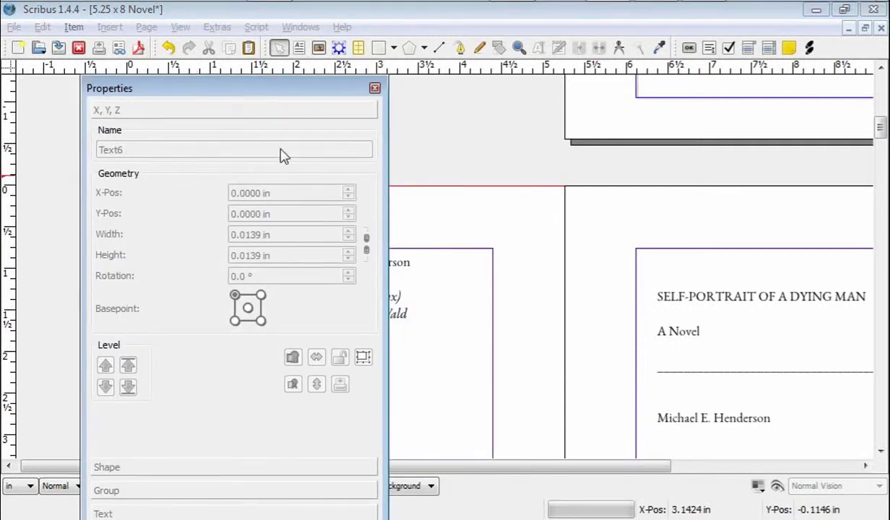
left_click(374, 88)
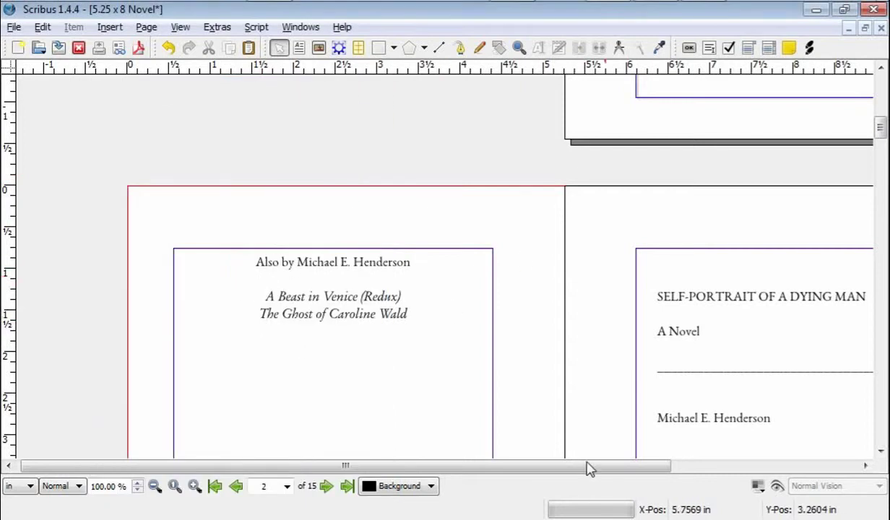
left_click_drag(586, 466, 726, 470)
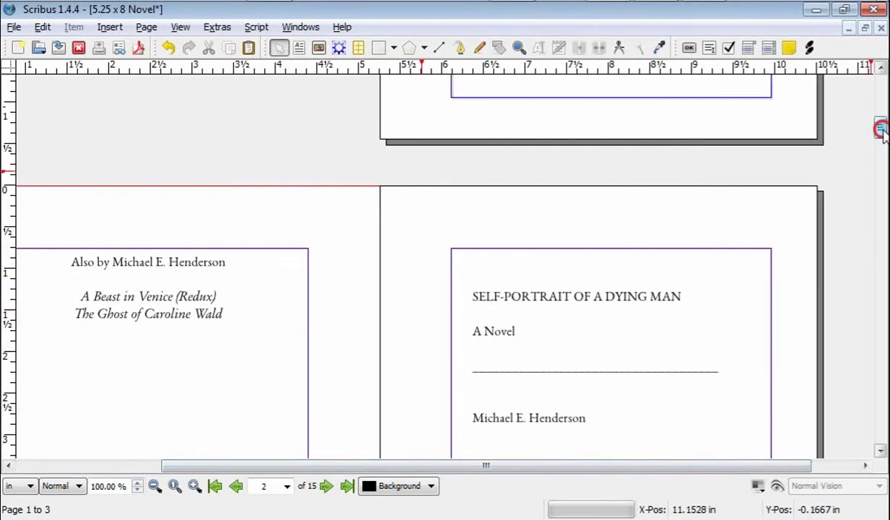
left_click_drag(880, 129, 882, 98)
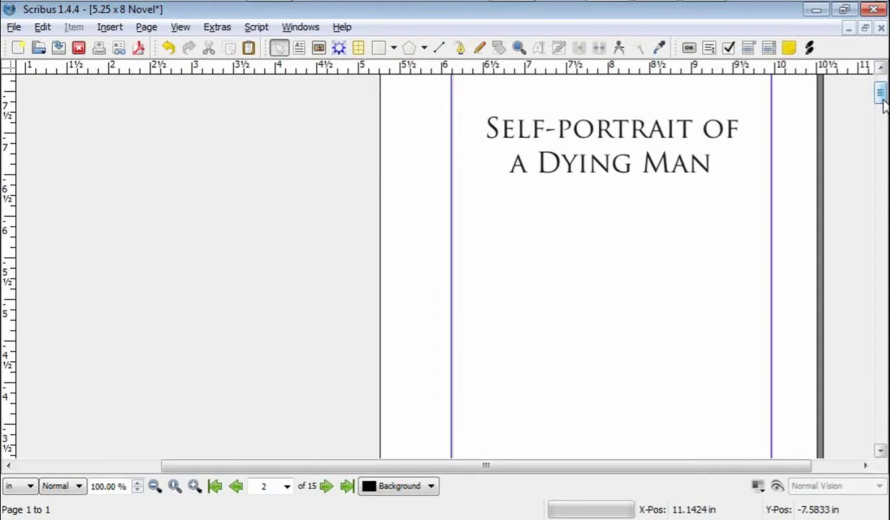
left_click_drag(880, 96, 881, 76)
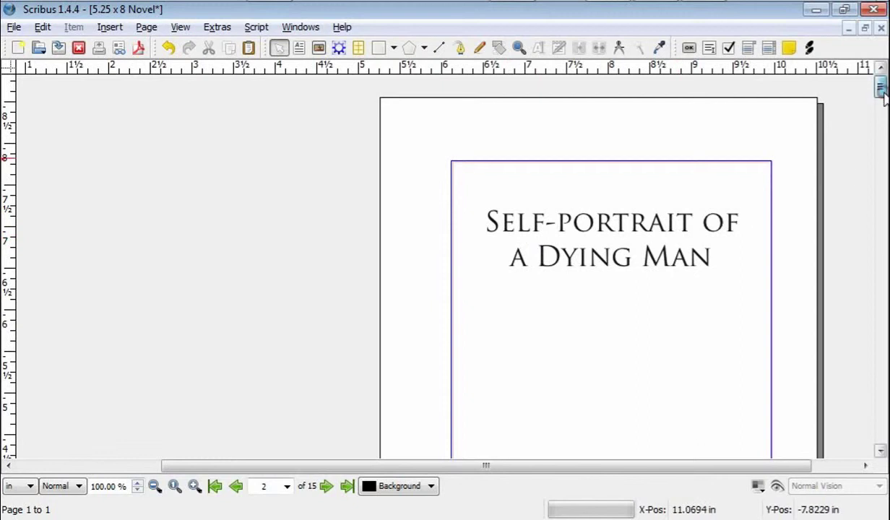
left_click_drag(883, 98, 884, 142)
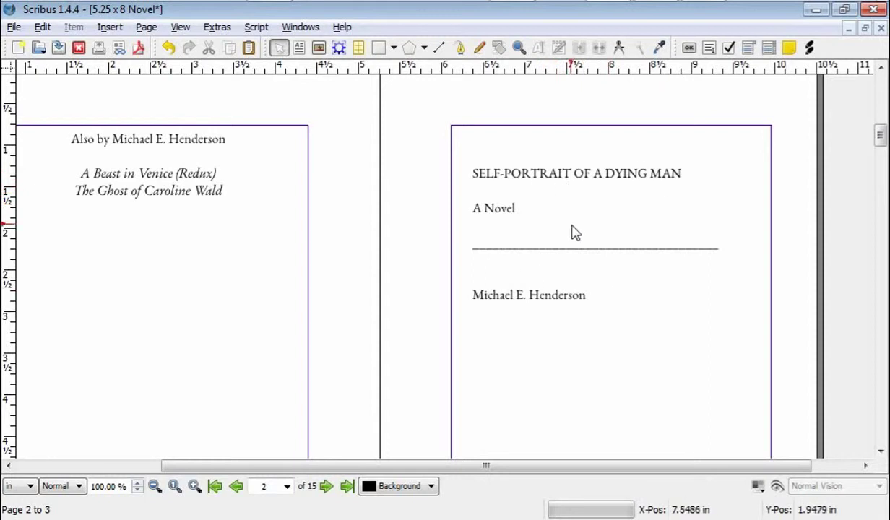
Scroll down past the Acknowledgments and PART ONE pages, then back up to the copyright and dedication spread
scroll(542, 196, "down", 1)
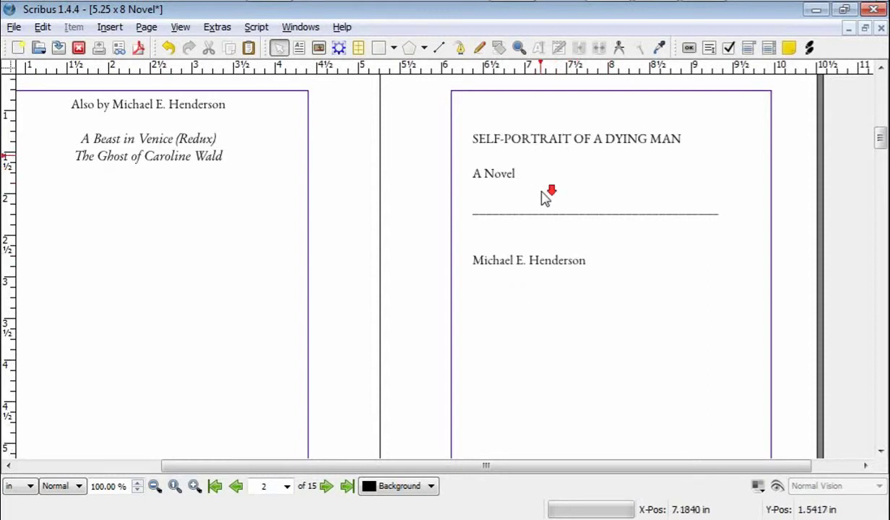
scroll(546, 196, "down", 5)
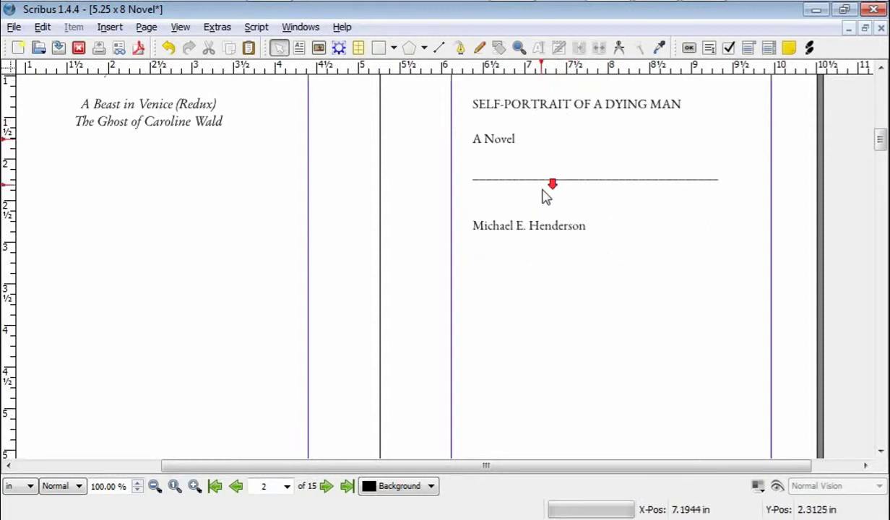
scroll(546, 210, "down", 9)
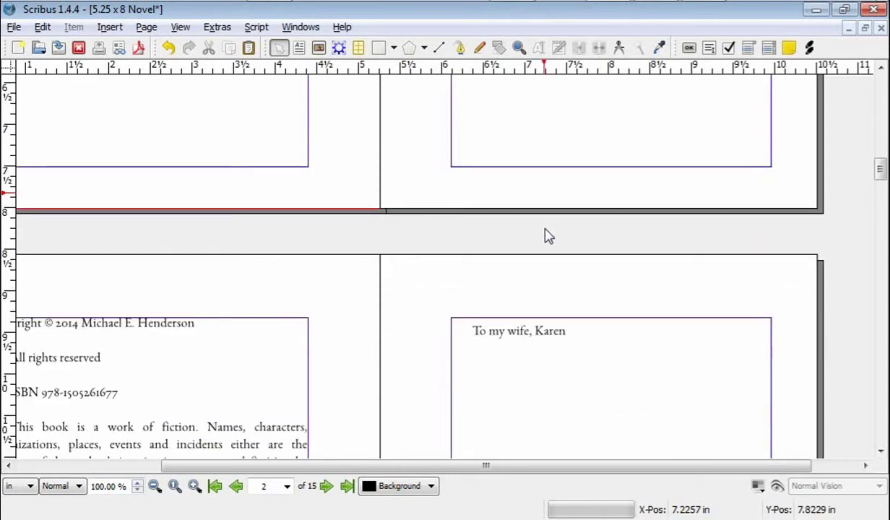
scroll(552, 430, "down", 6)
scroll(542, 413, "down", 14)
scroll(524, 400, "down", 2)
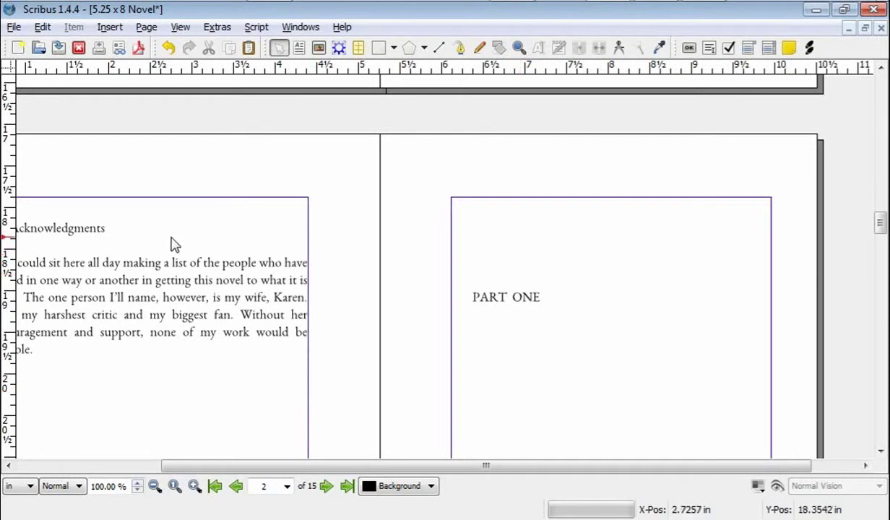
scroll(182, 235, "up", 4)
scroll(184, 237, "up", 4)
scroll(212, 333, "down", 2)
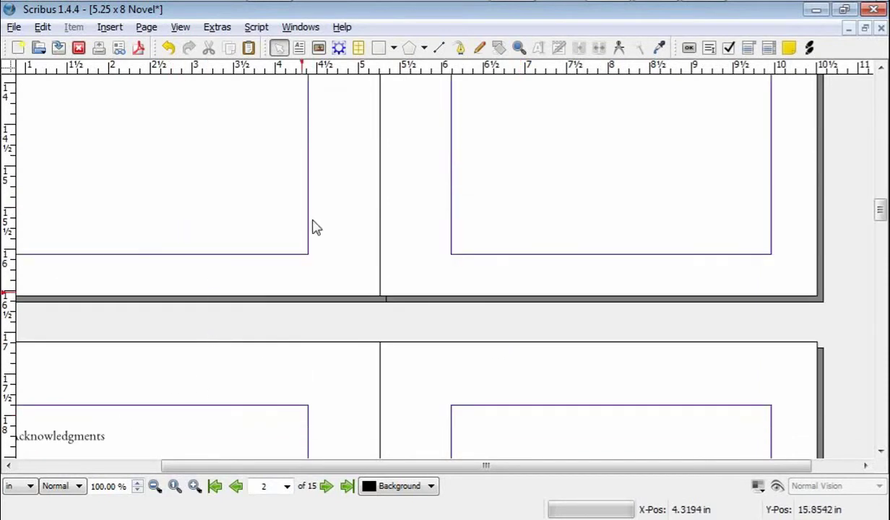
scroll(324, 214, "up", 2)
scroll(327, 214, "up", 8)
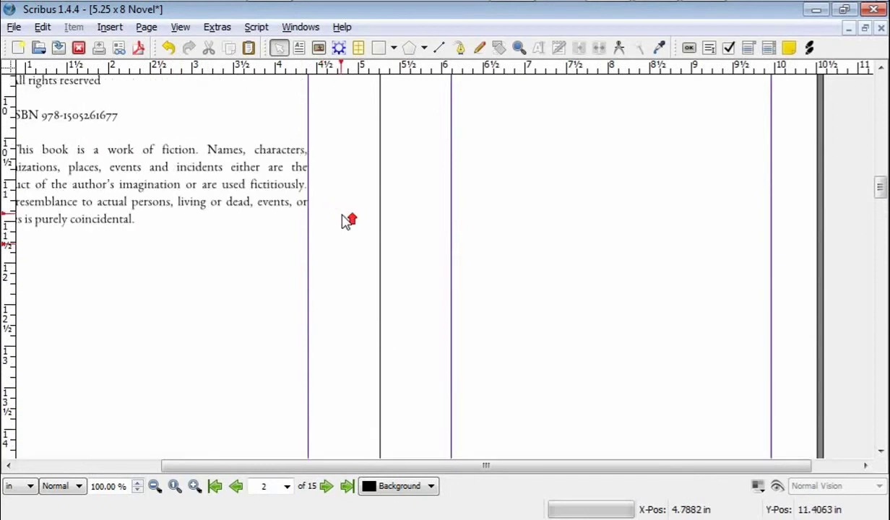
scroll(345, 218, "up", 3)
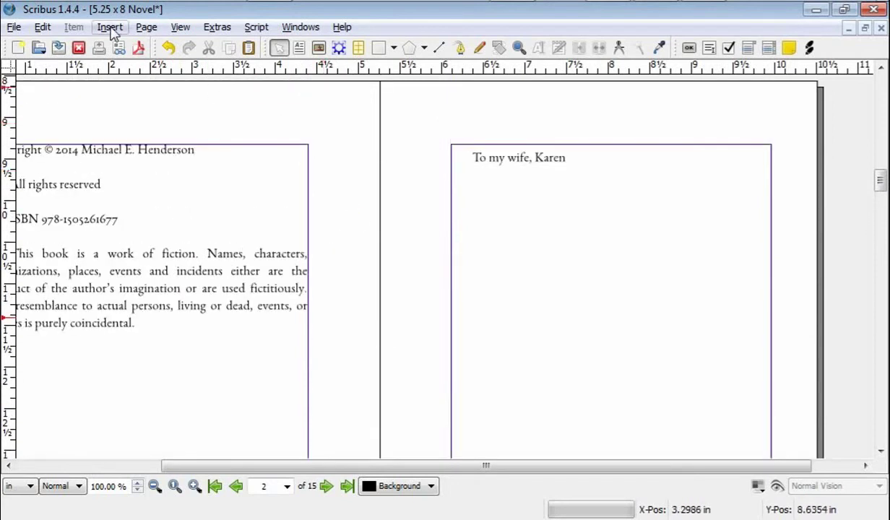
Turn on Show Control Characters, edit the dedication frame, and scroll to the Acknowledgments page
left_click(180, 27)
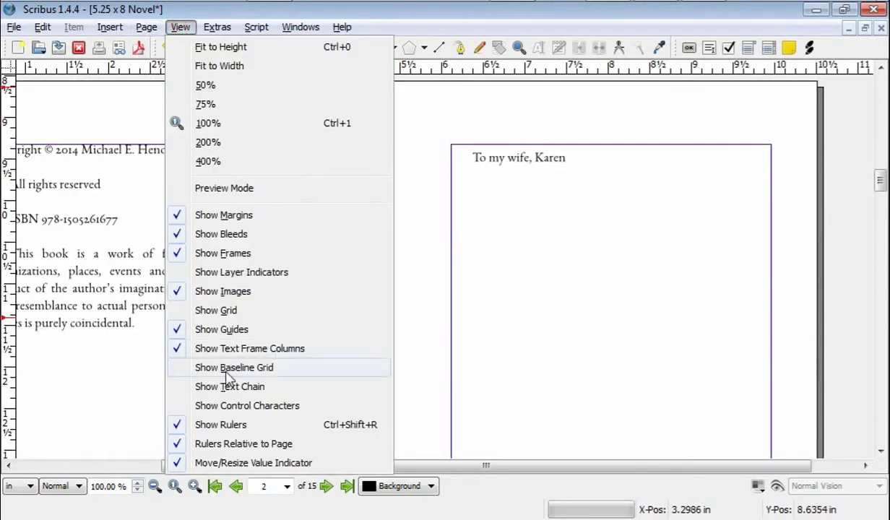
left_click(231, 410)
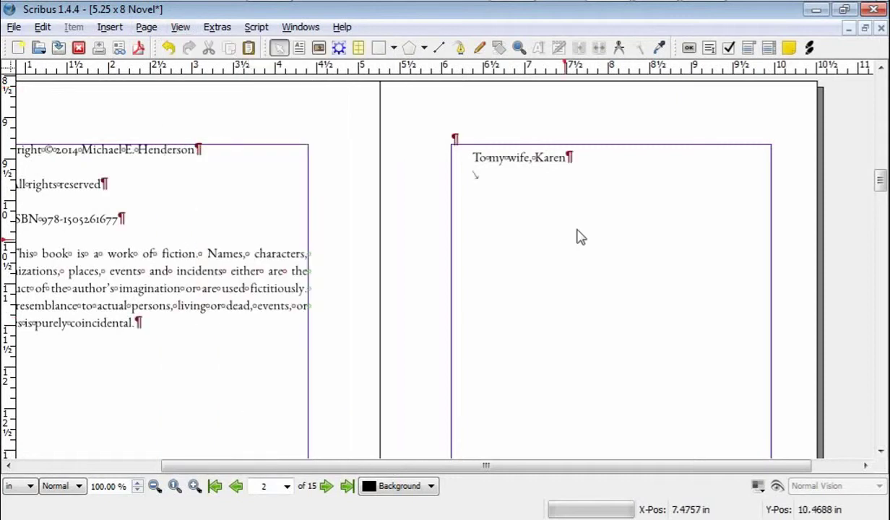
left_click(482, 185)
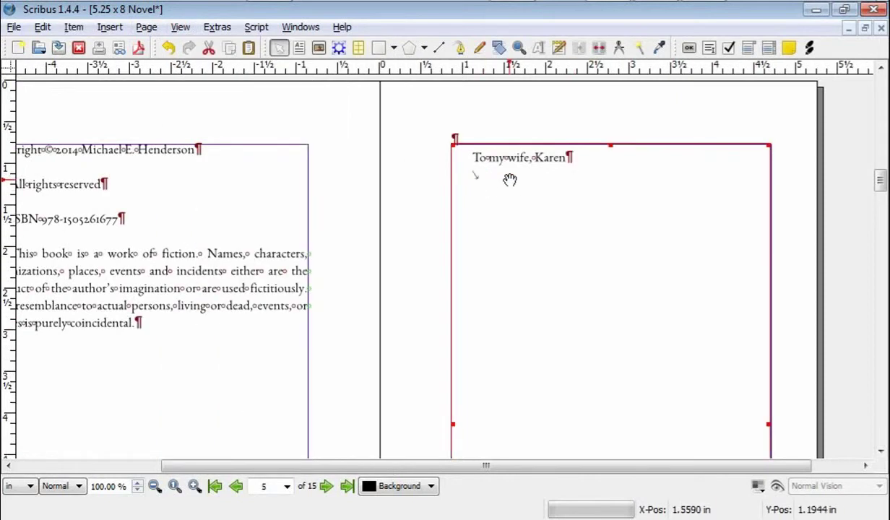
double_click(609, 171)
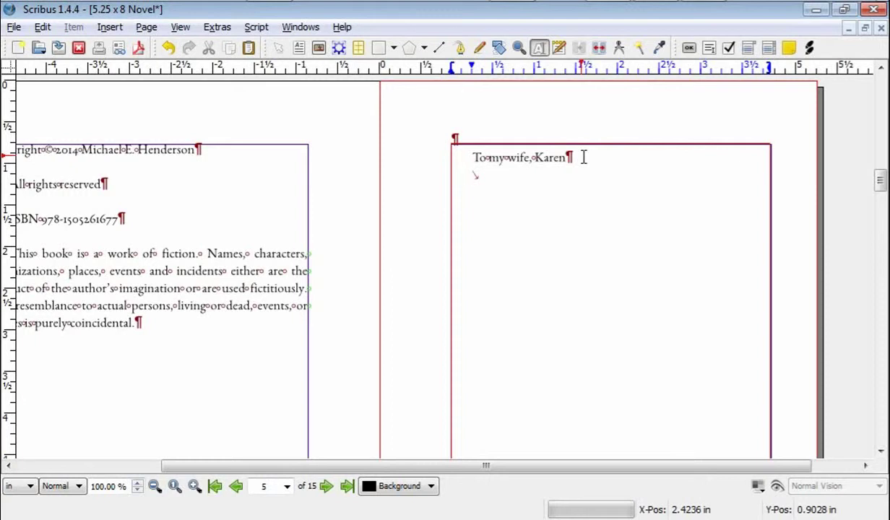
scroll(582, 166, "down", 10)
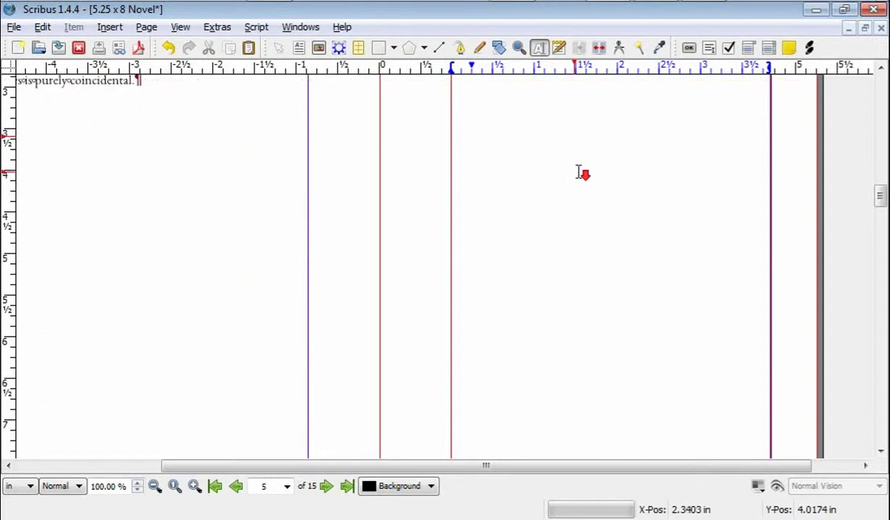
scroll(582, 180, "down", 5)
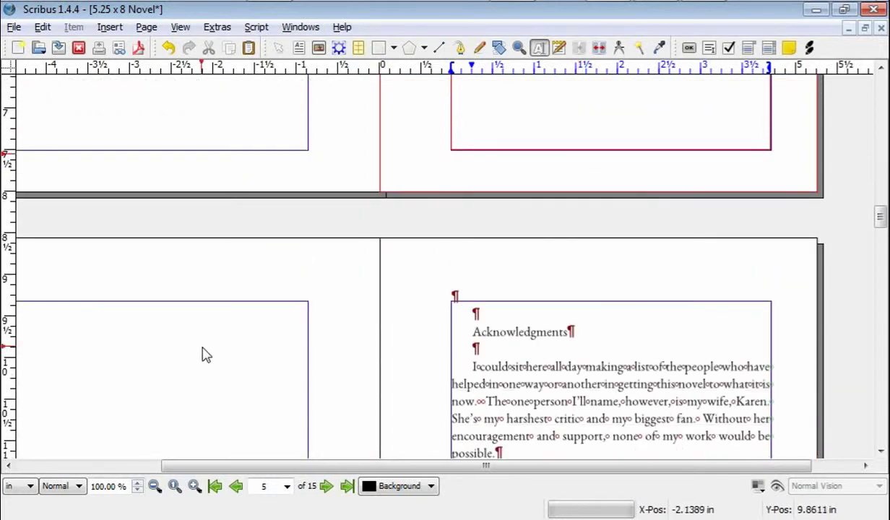
left_click_drag(345, 461, 216, 463)
left_click_drag(882, 225, 882, 249)
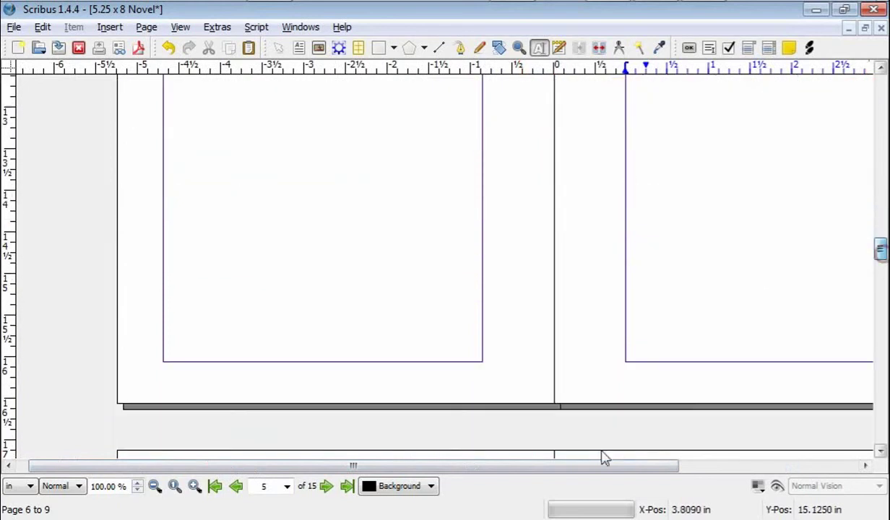
scroll(767, 275, "up", 5)
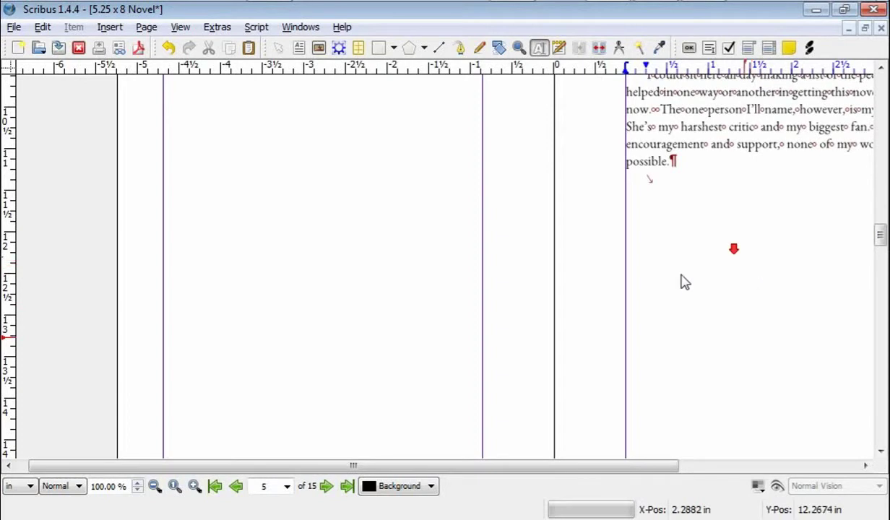
scroll(679, 282, "down", 9)
scroll(673, 309, "down", 1)
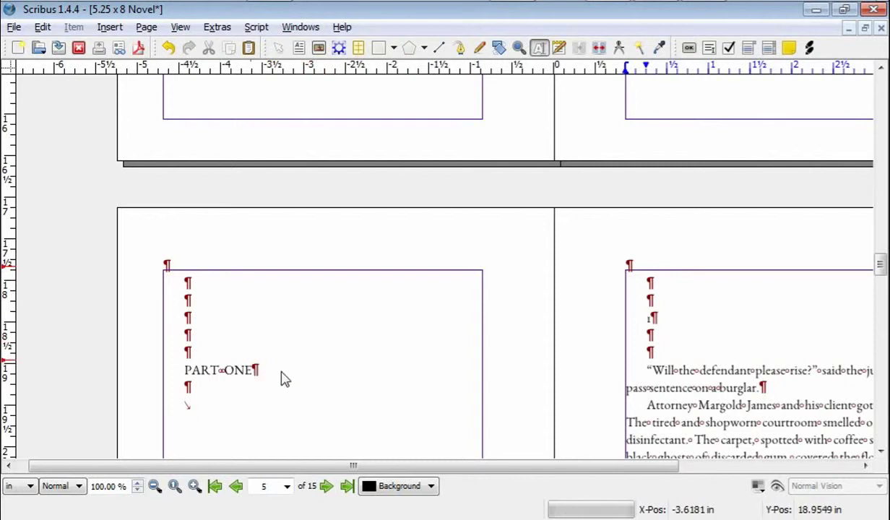
scroll(689, 235, "up", 5)
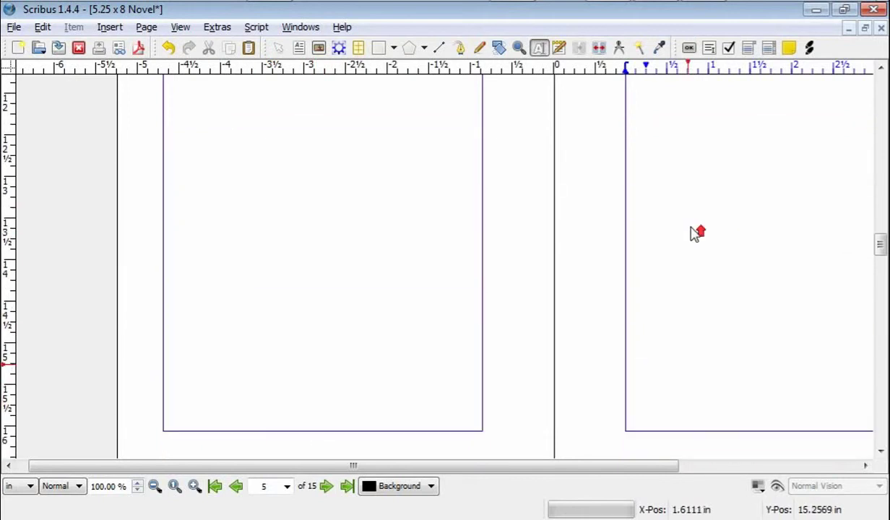
scroll(691, 233, "up", 2)
left_click(689, 221)
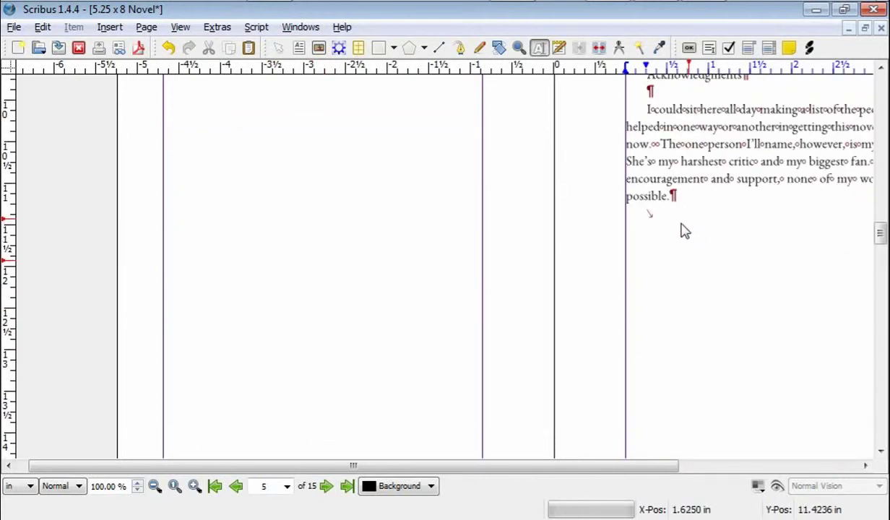
left_click(669, 219)
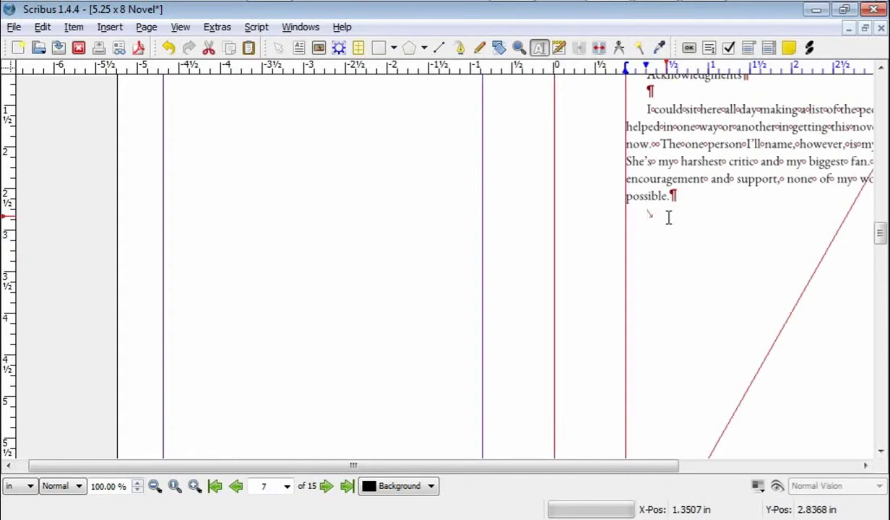
scroll(680, 211, "down", 4)
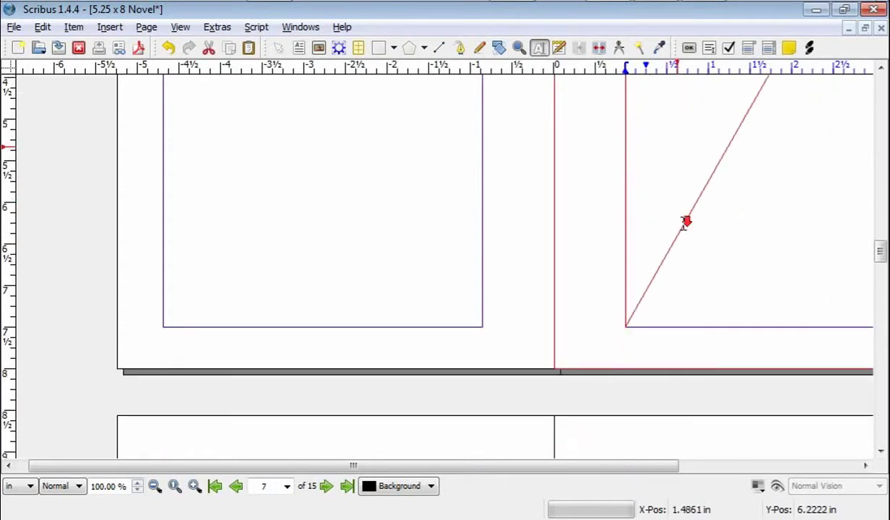
scroll(686, 228, "down", 2)
left_click_drag(582, 465, 708, 477)
scroll(620, 334, "down", 10)
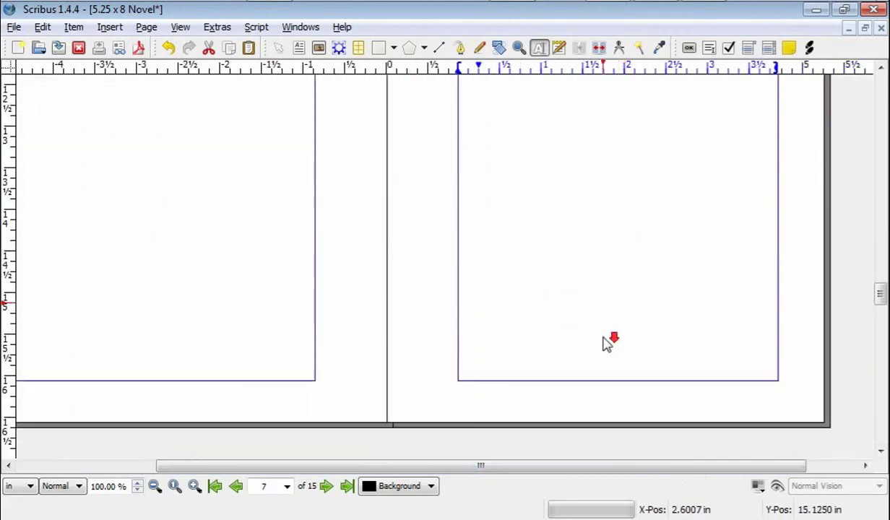
scroll(610, 339, "down", 3)
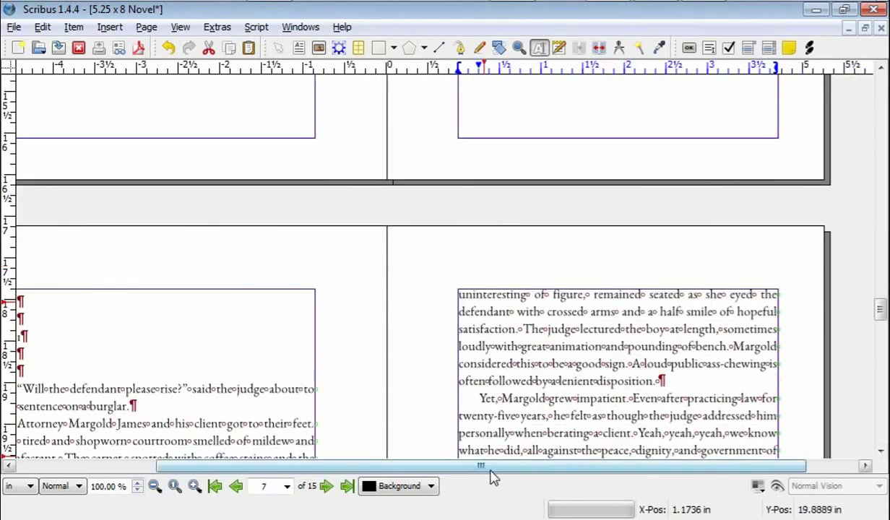
left_click_drag(494, 477, 390, 466)
scroll(535, 224, "up", 3)
scroll(535, 223, "up", 5)
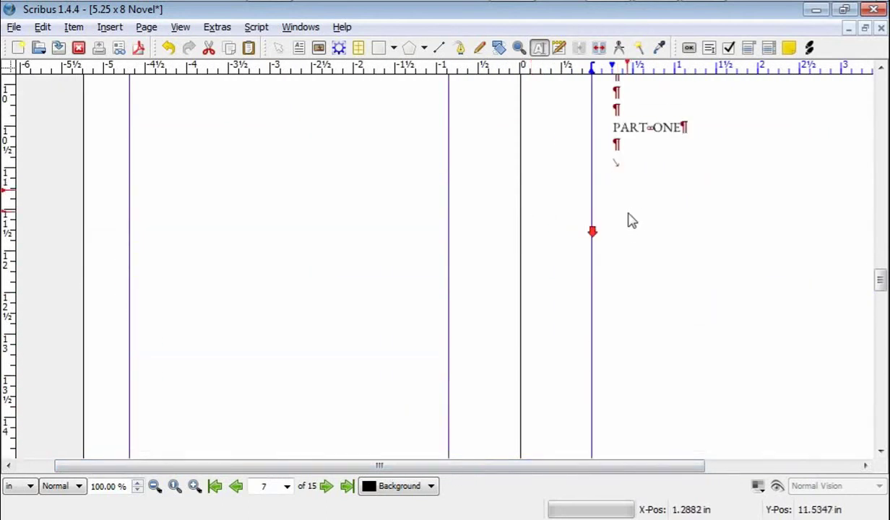
scroll(628, 220, "down", 7)
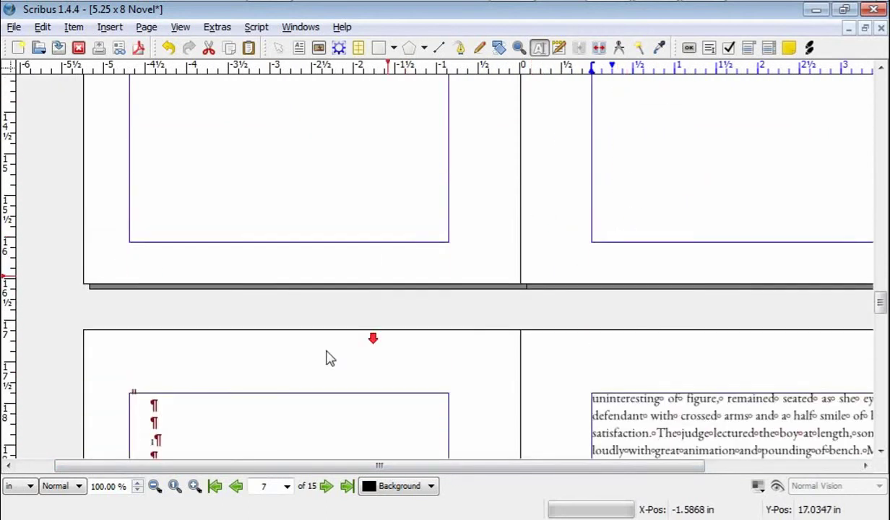
scroll(167, 354, "down", 3)
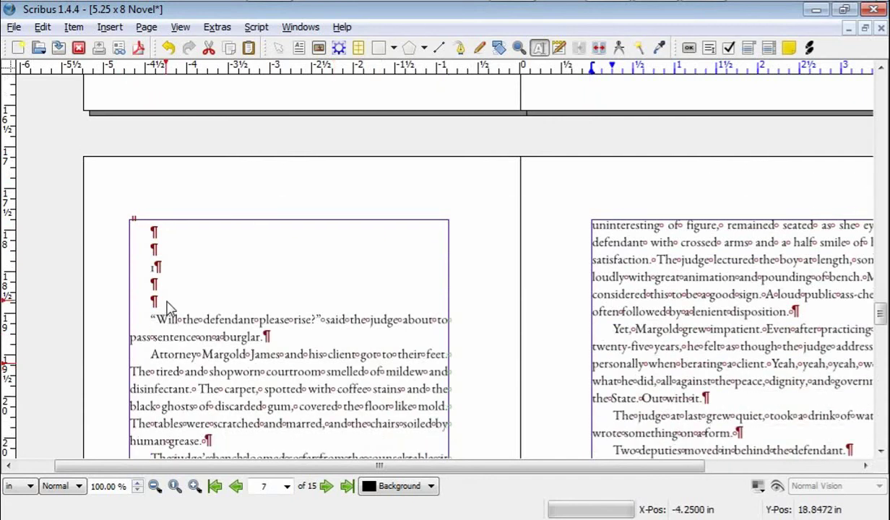
scroll(744, 162, "up", 10)
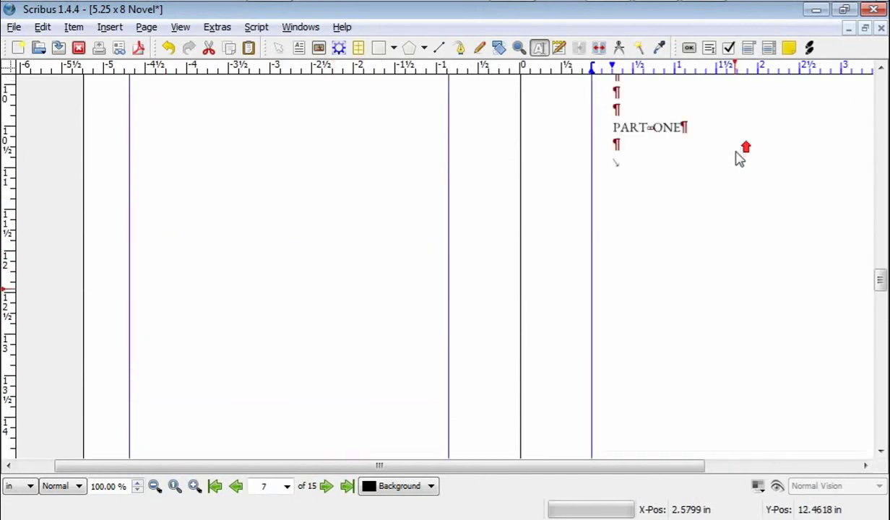
left_click(644, 165)
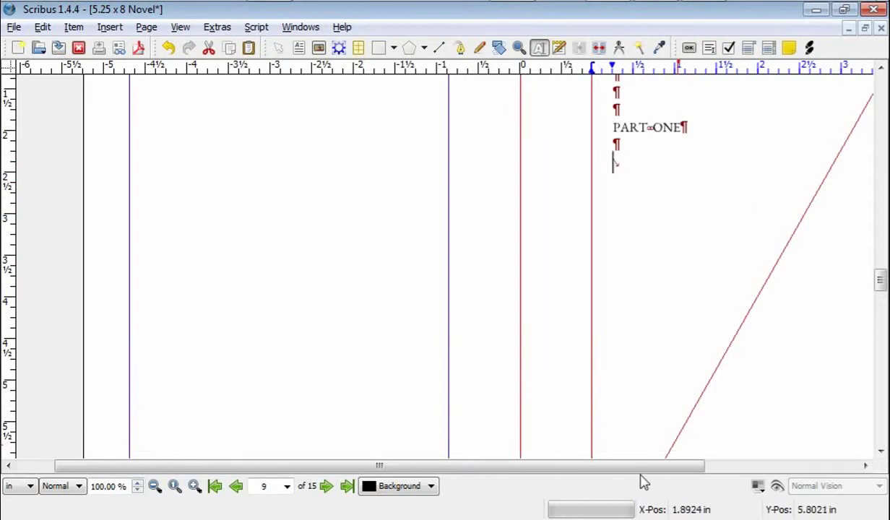
left_click_drag(636, 466, 733, 477)
scroll(634, 330, "down", 3)
scroll(634, 330, "down", 8)
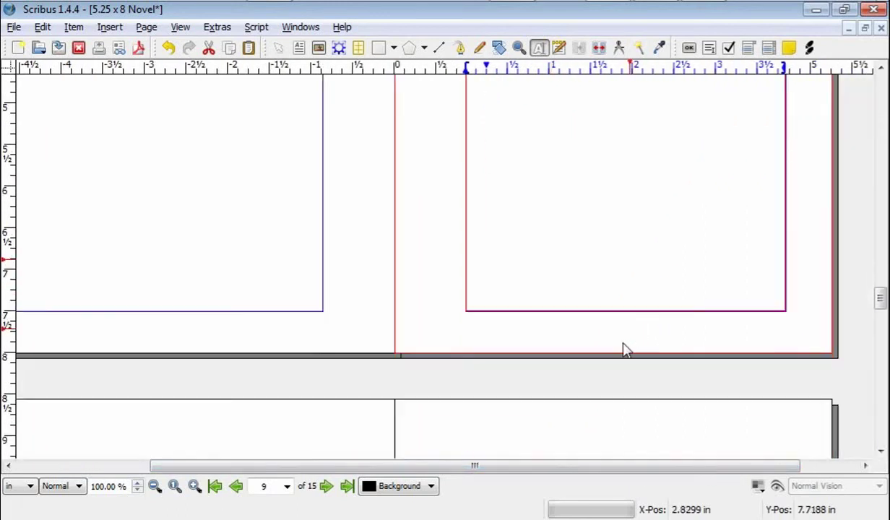
scroll(582, 376, "down", 2)
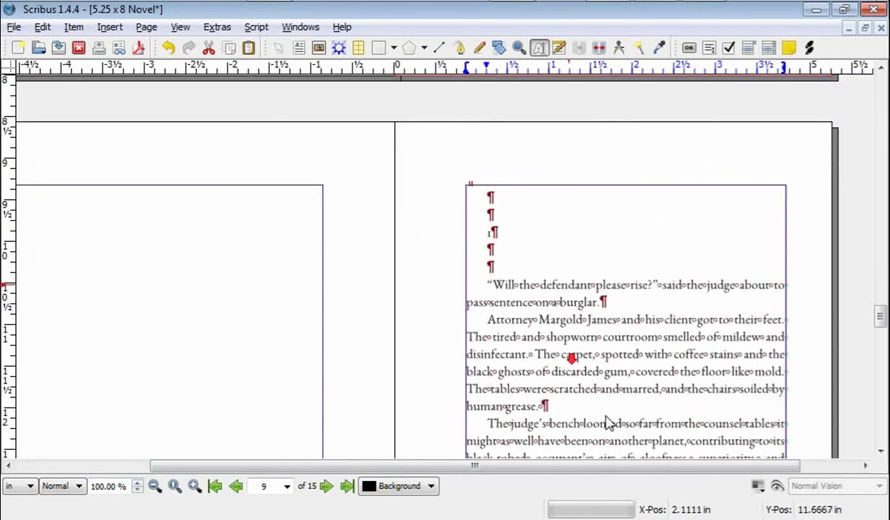
left_click_drag(620, 466, 462, 471)
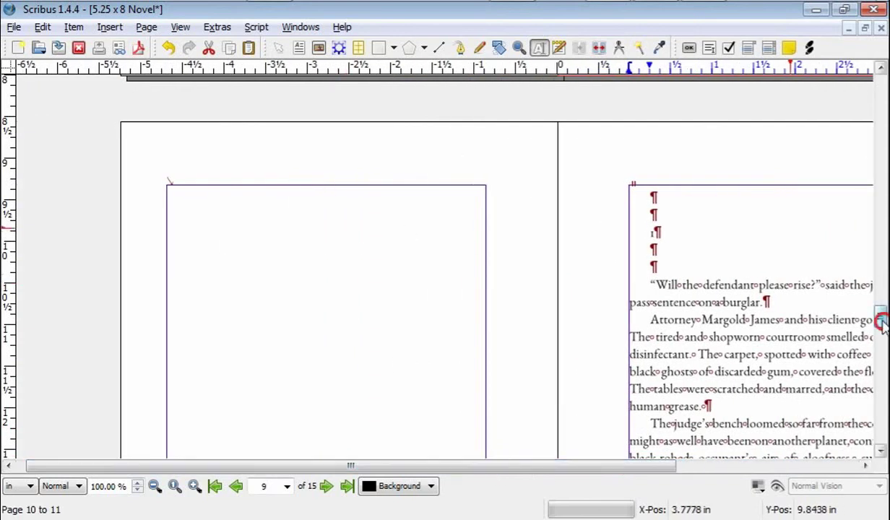
scroll(884, 336, "up", 3)
scroll(884, 339, "down", 9)
scroll(884, 336, "down", 5)
scroll(884, 336, "up", 20)
scroll(883, 336, "up", 20)
Scroll through the title, acknowledgments and copyright pages, returning to the copyright and dedication spread
scroll(884, 336, "down", 3)
scroll(884, 148, "down", 14)
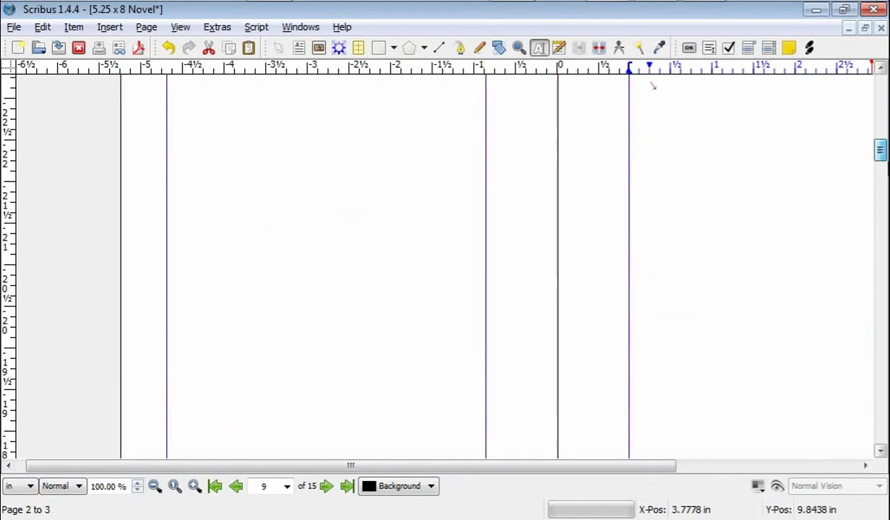
scroll(883, 148, "up", 6)
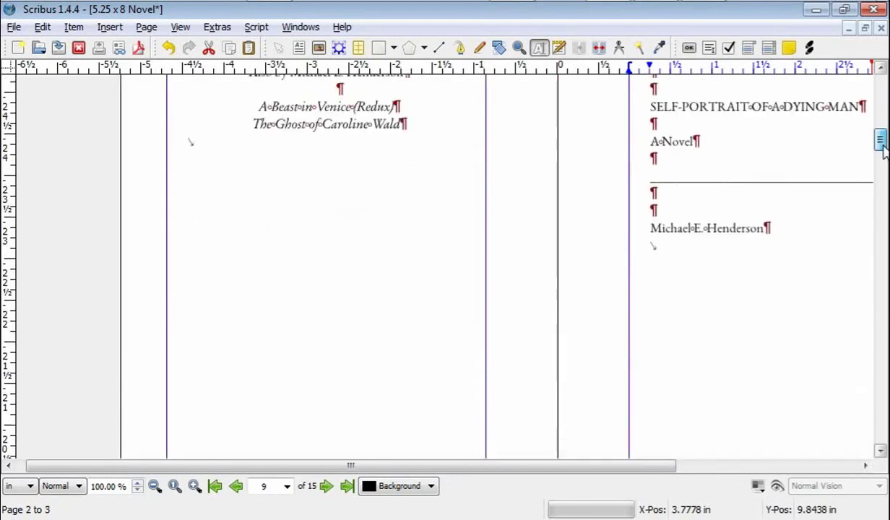
left_click_drag(883, 148, 883, 129)
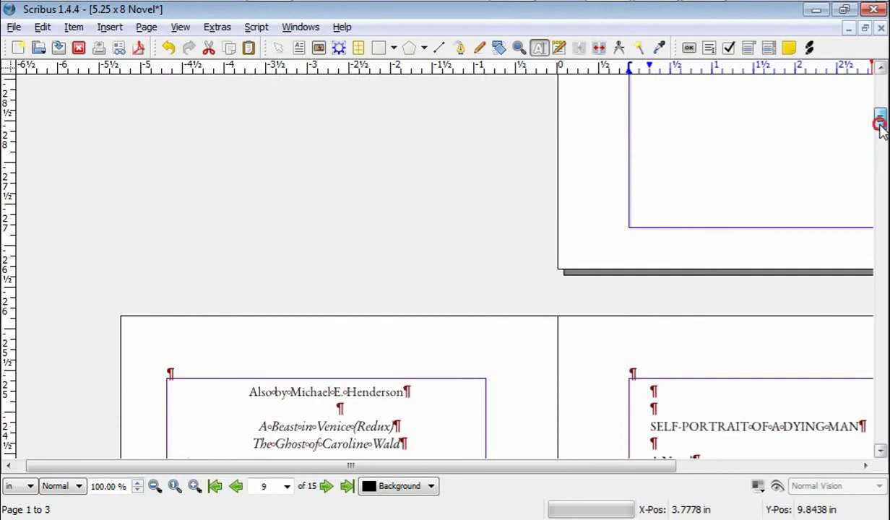
left_click_drag(881, 127, 881, 228)
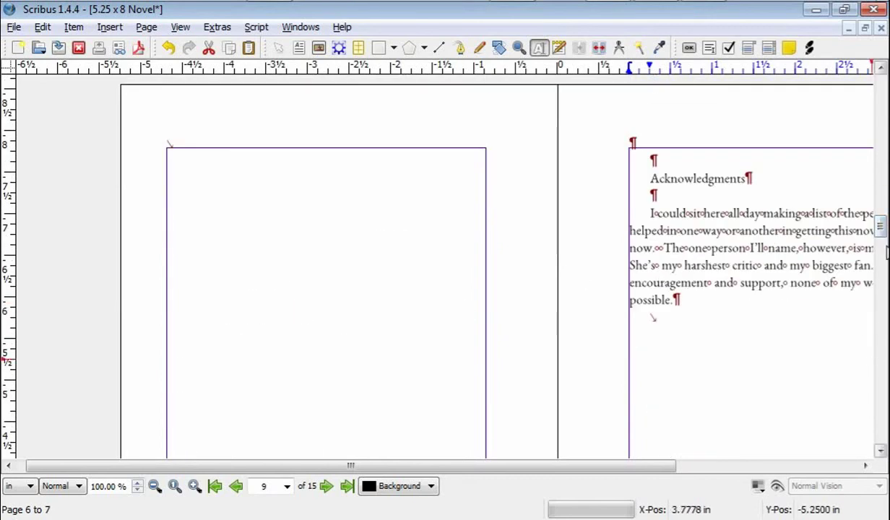
left_click_drag(879, 226, 880, 249)
left_click(884, 186)
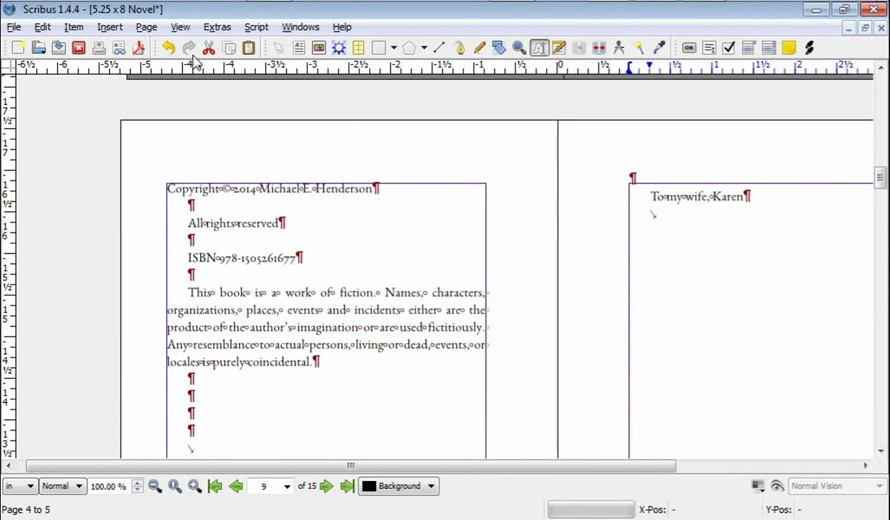
Turn off Show Control Characters and scroll down to the Chapter 1 opening page
left_click(181, 27)
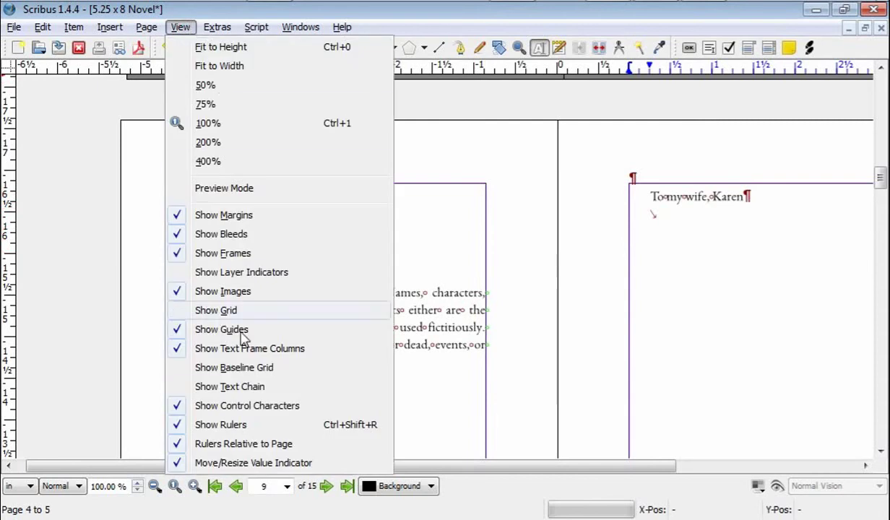
left_click(206, 405)
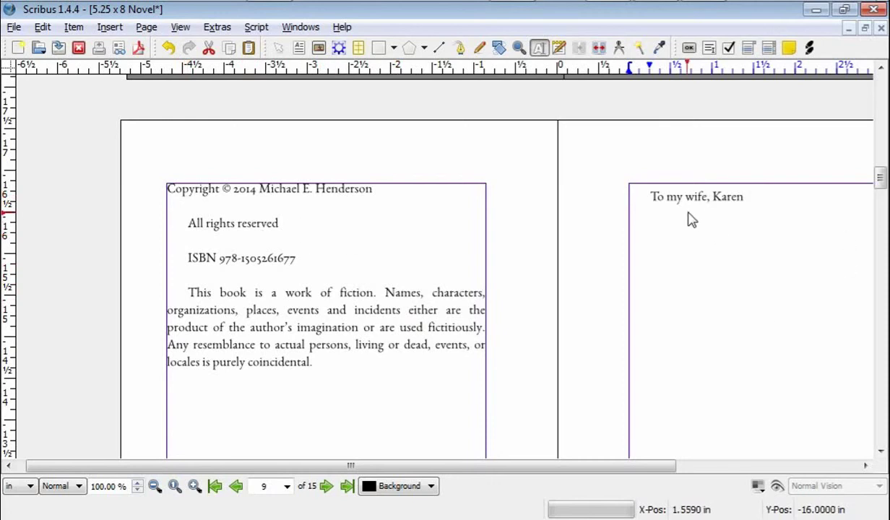
left_click(881, 179)
left_click_drag(881, 179, 880, 312)
left_click_drag(520, 466, 649, 473)
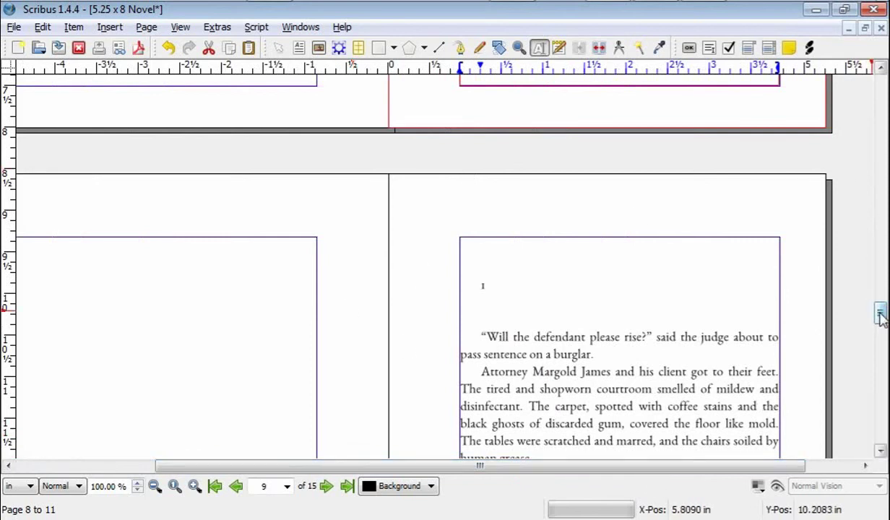
left_click_drag(880, 312, 881, 295)
scroll(610, 211, "up", 3)
scroll(639, 218, "down", 3)
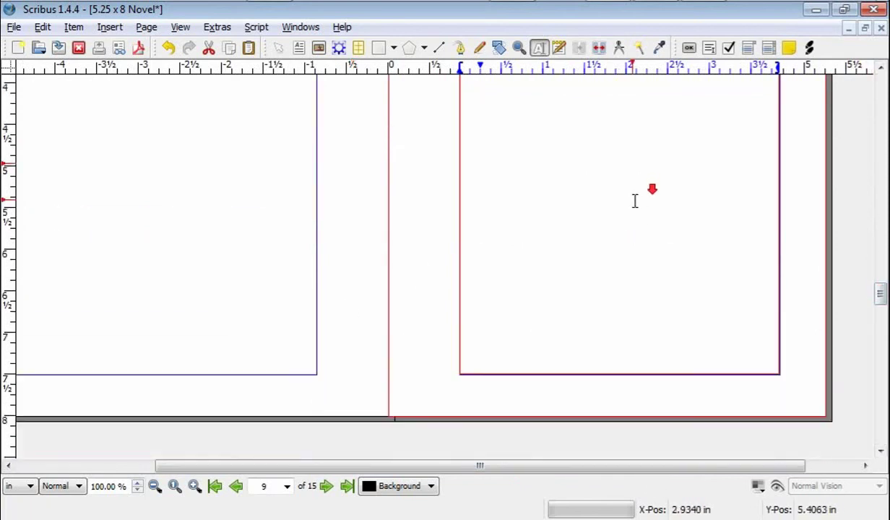
scroll(635, 233, "down", 5)
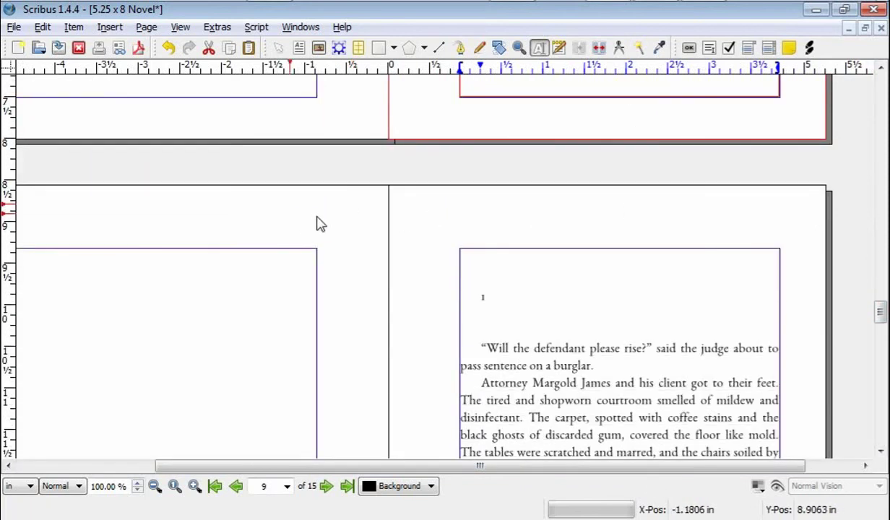
scroll(446, 225, "down", 2)
scroll(433, 224, "down", 1)
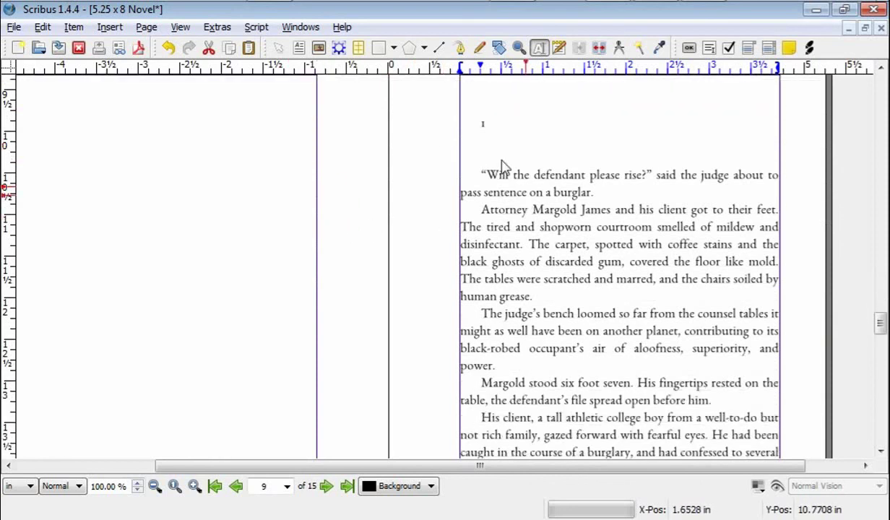
scroll(549, 199, "up", 1)
scroll(571, 224, "down", 4)
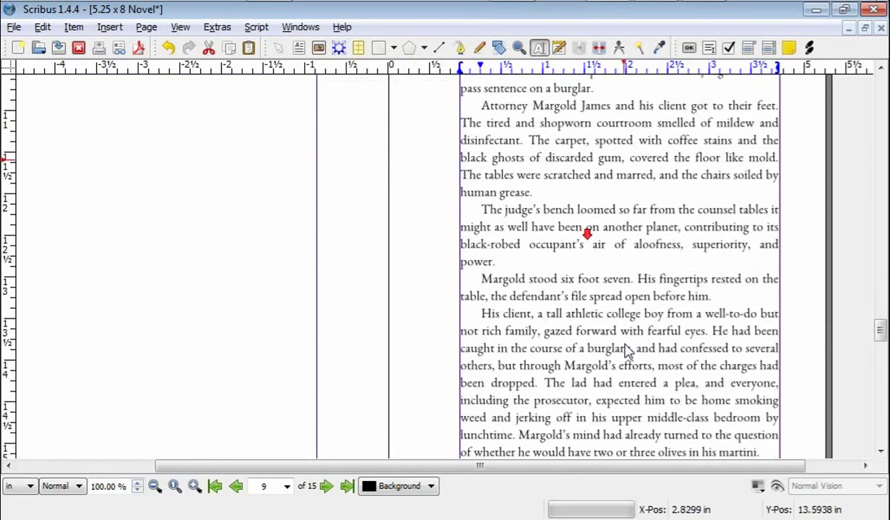
scroll(654, 323, "down", 1)
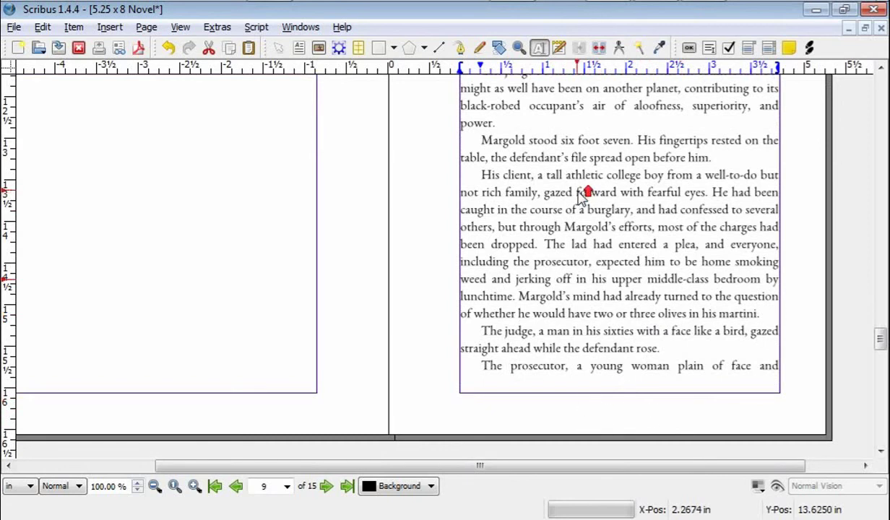
scroll(561, 195, "up", 2)
scroll(585, 203, "up", 7)
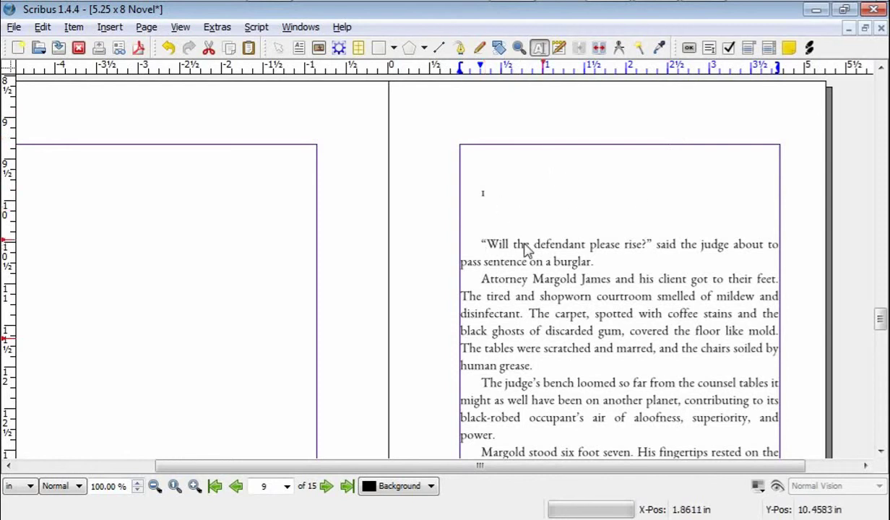
Enter the Chapter 1 text frame and show the Text section of the Properties palette
left_click(486, 246)
double_click(495, 244)
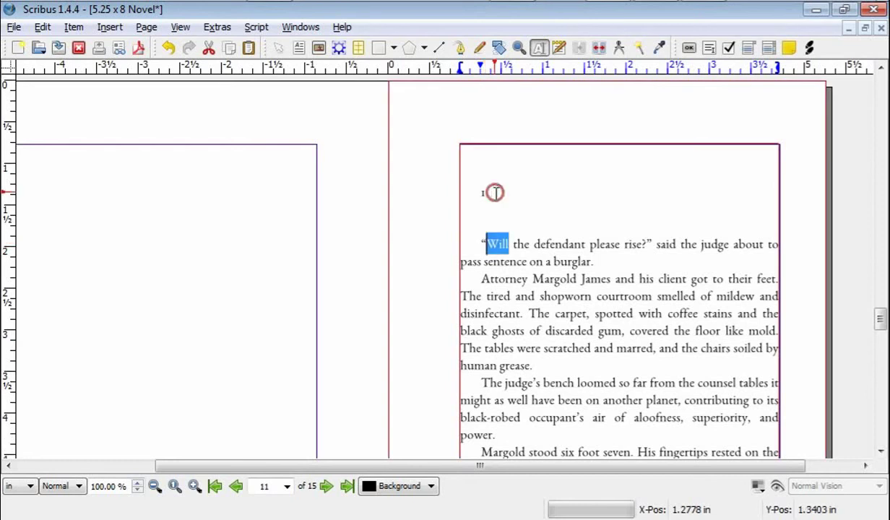
left_click(496, 195)
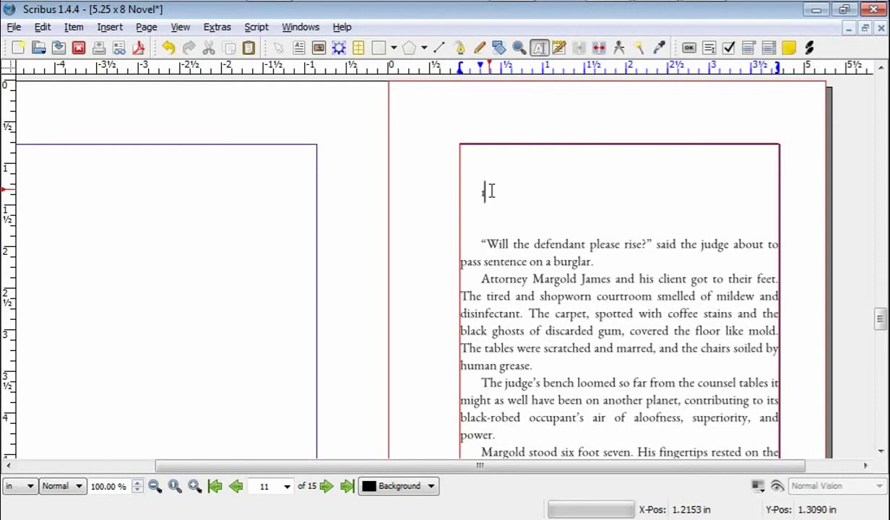
key("F2")
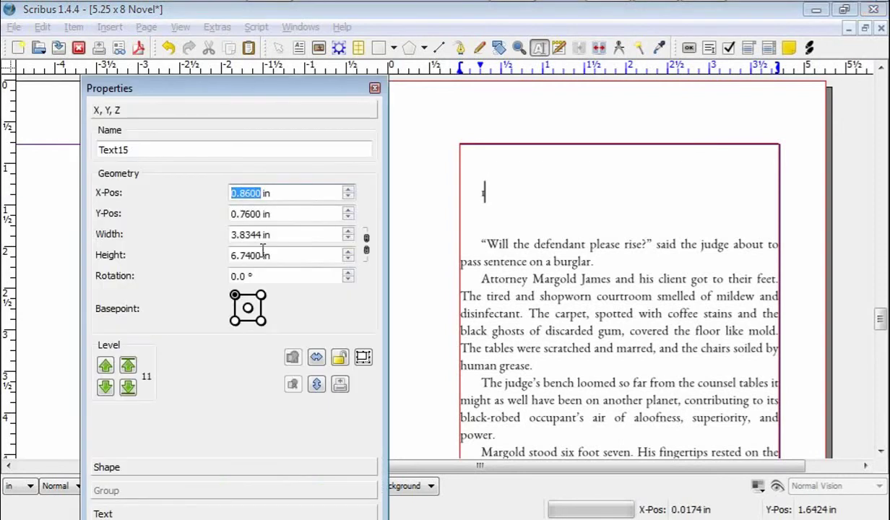
left_click(174, 514)
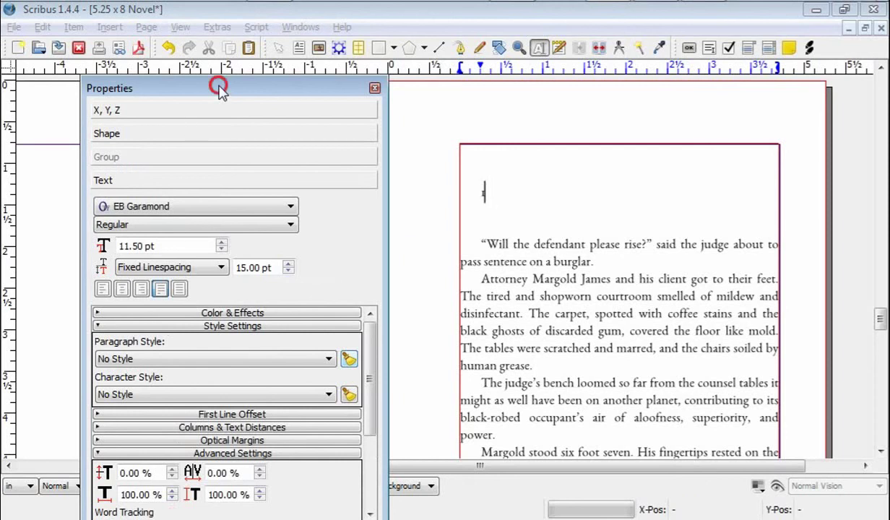
left_click_drag(215, 81, 188, 37)
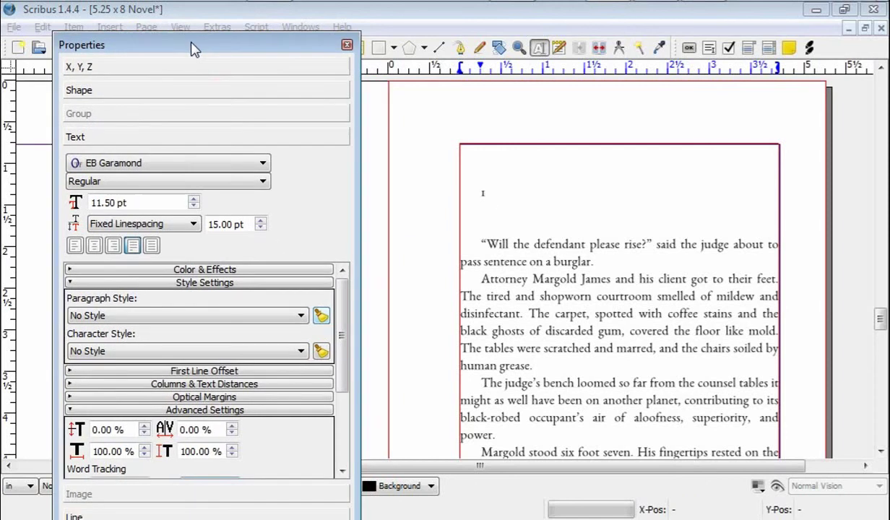
Select the chapter number and set its font size to 24 pt
left_click(474, 191)
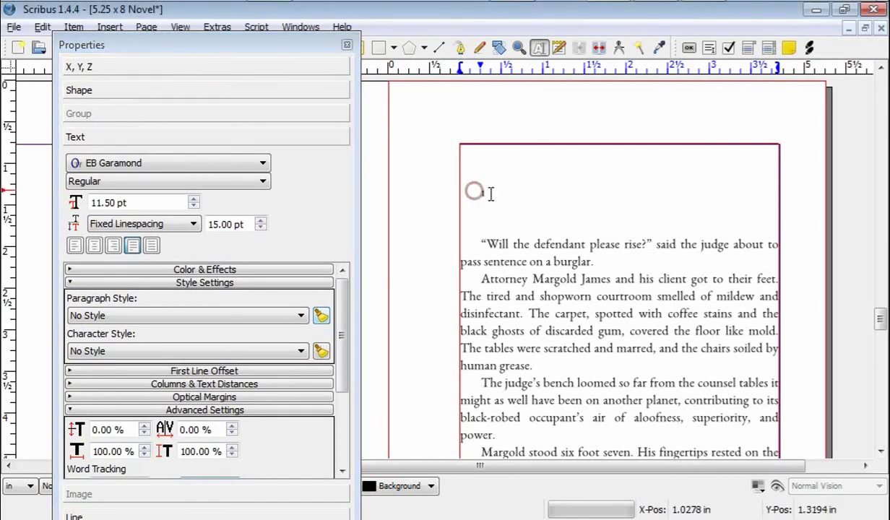
double_click(483, 192)
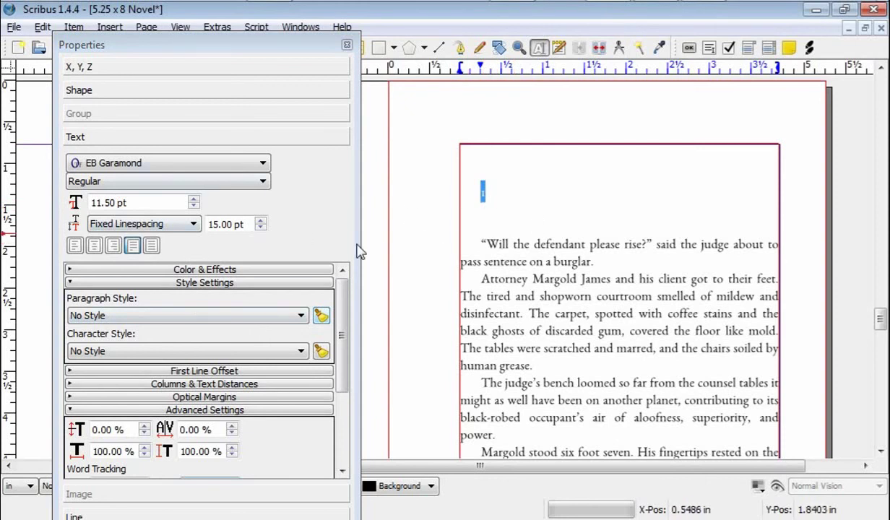
triple_click(124, 202)
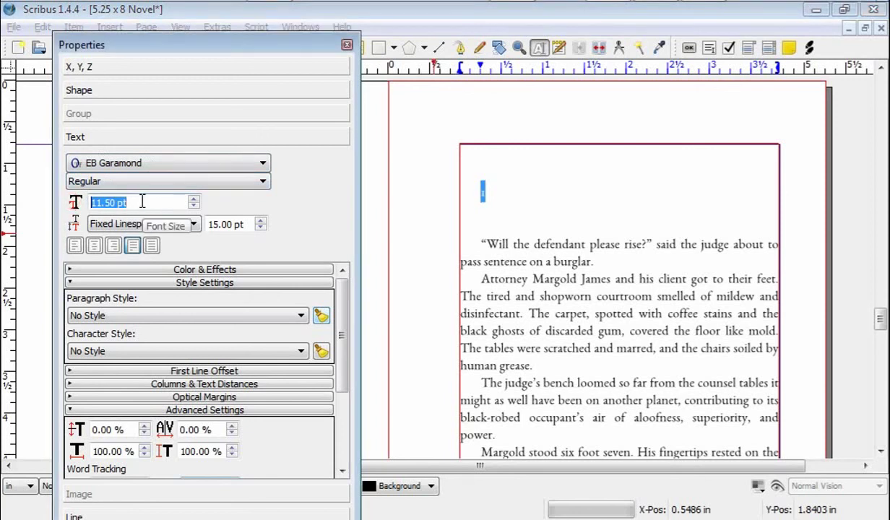
type("24")
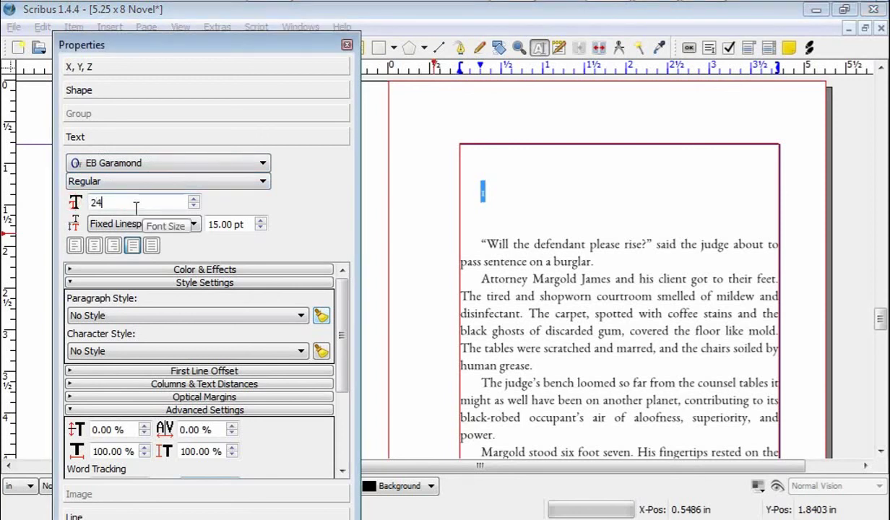
key("Tab")
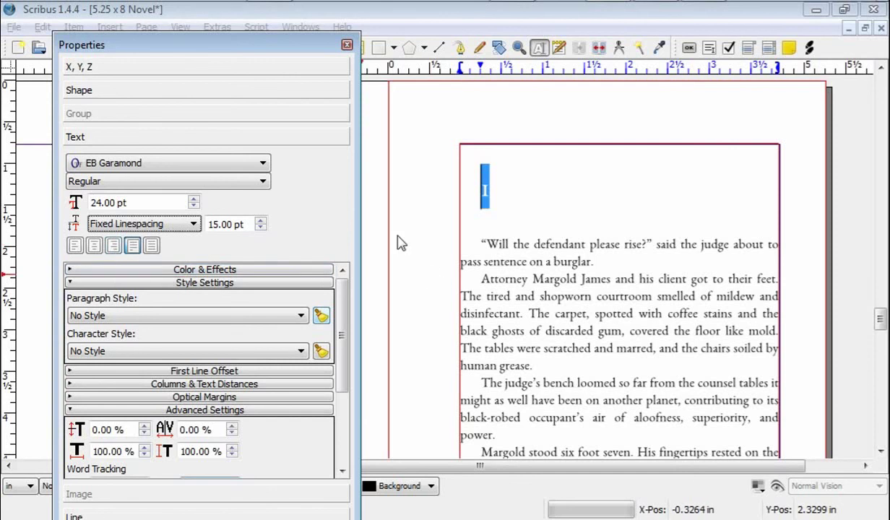
Give the 'Will the defendant please rise?' paragraph the First Line No Indent style
left_click(480, 241)
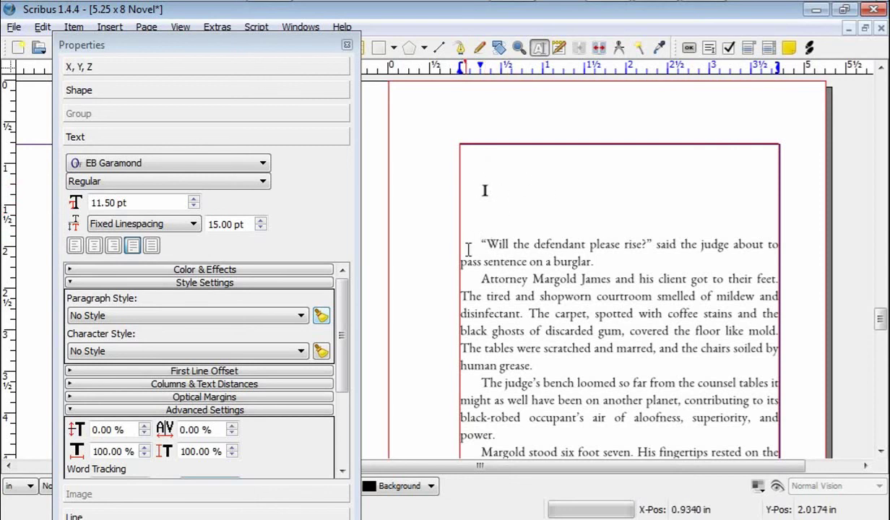
left_click(278, 318)
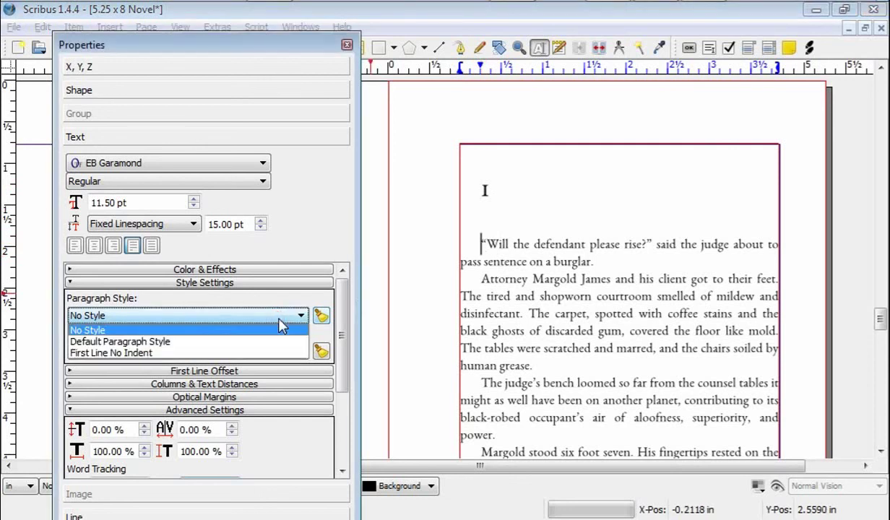
left_click(146, 354)
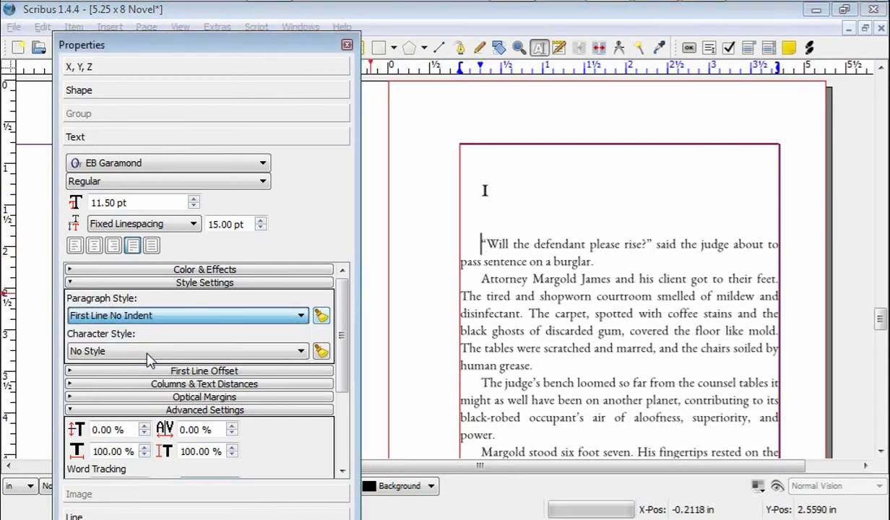